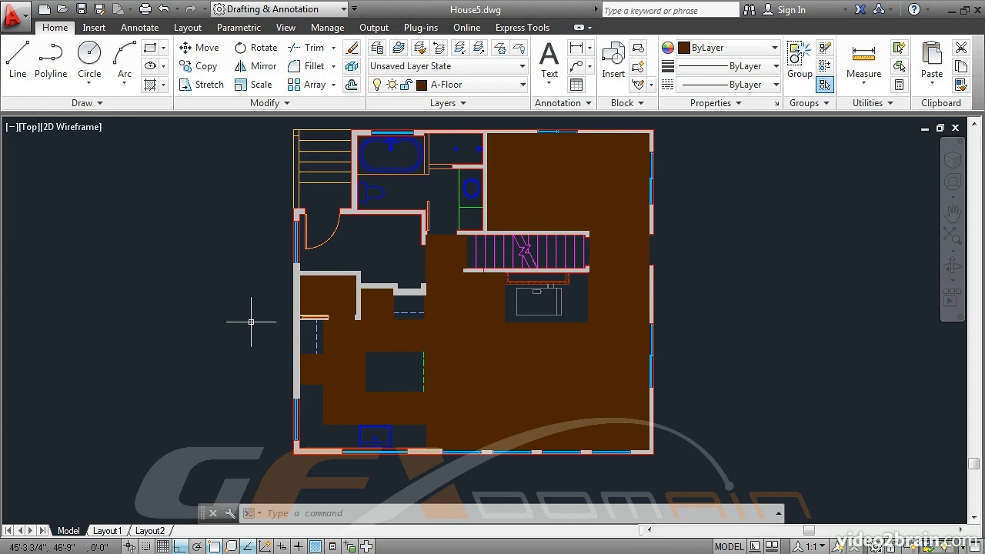
Step: Send the brown floor hatch to the back of the draw order so the kitchen linework lies over it
{"action": "scroll", "coordinate": [346, 383], "scroll_direction": "up", "scroll_amount": 3}
{"action": "middle_click_drag", "start_coordinate": [349, 381], "coordinate": [428, 287]}
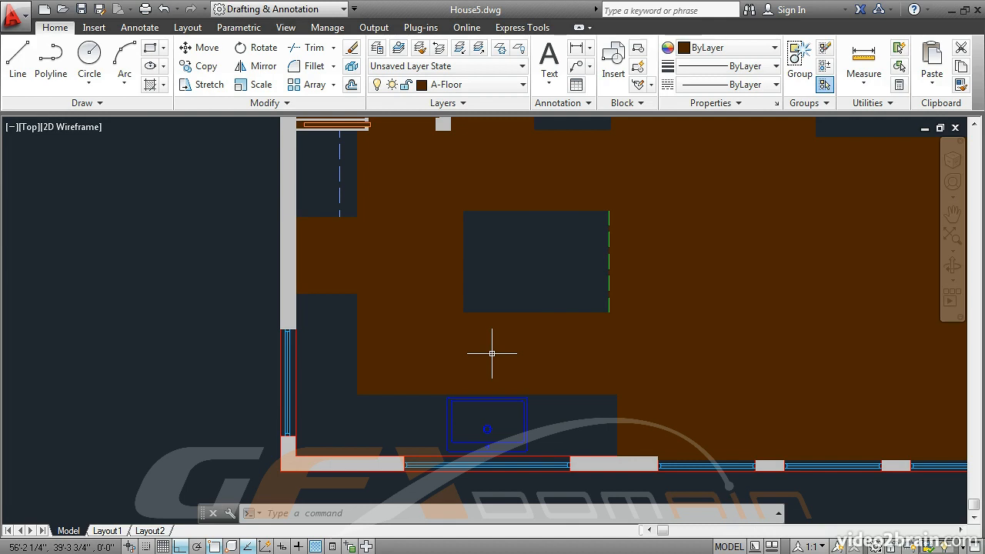
{"action": "type", "text": "dr"}
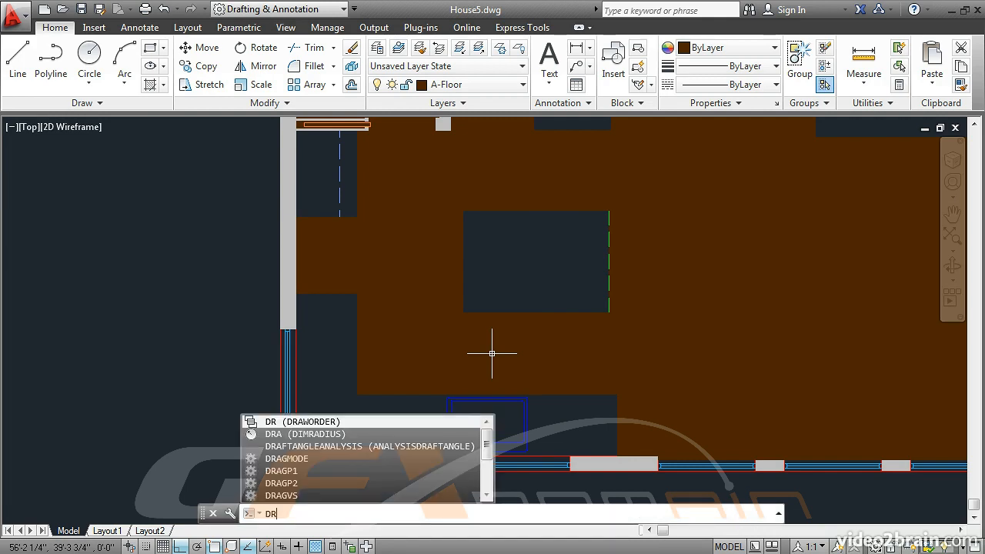
{"action": "key", "text": "Return"}
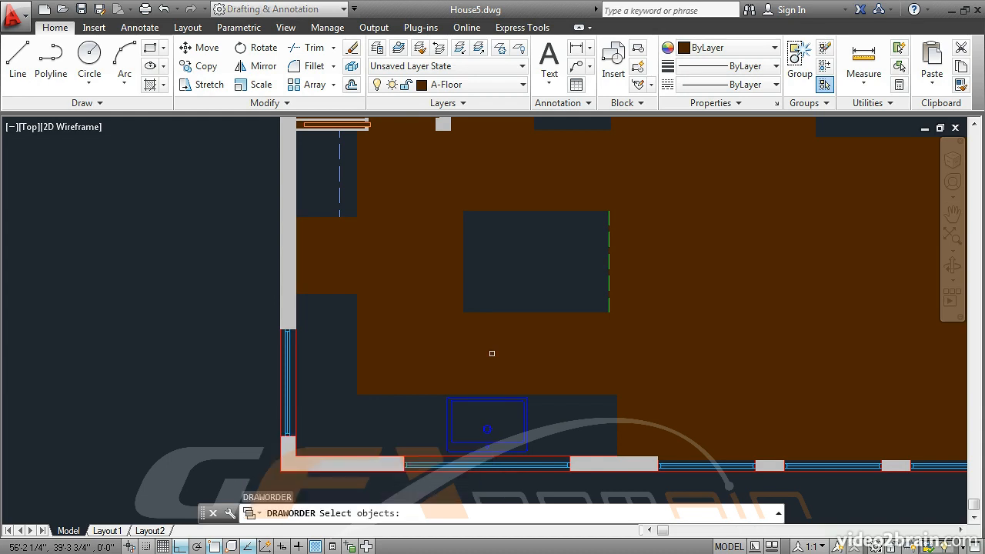
{"action": "left_click", "coordinate": [700, 260]}
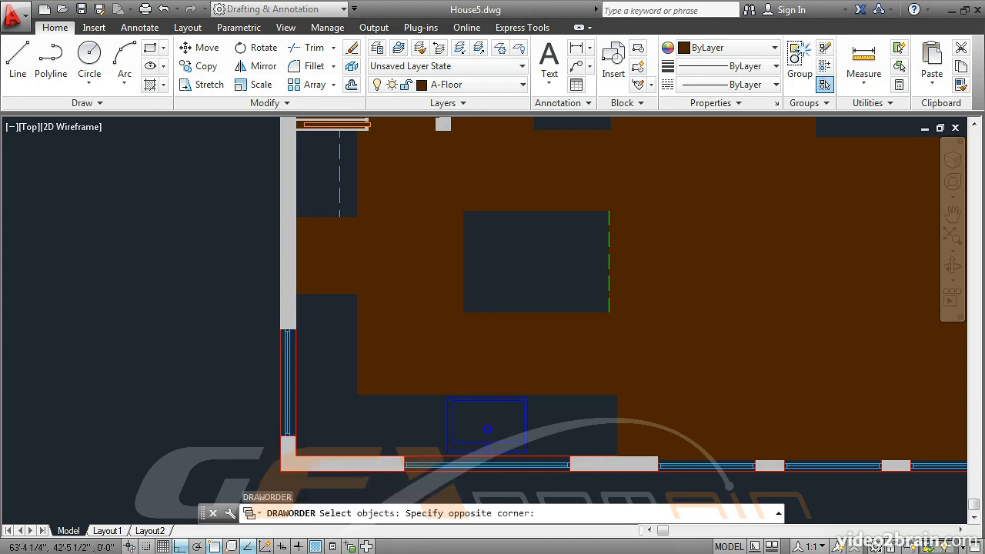
{"action": "left_click", "coordinate": [645, 209]}
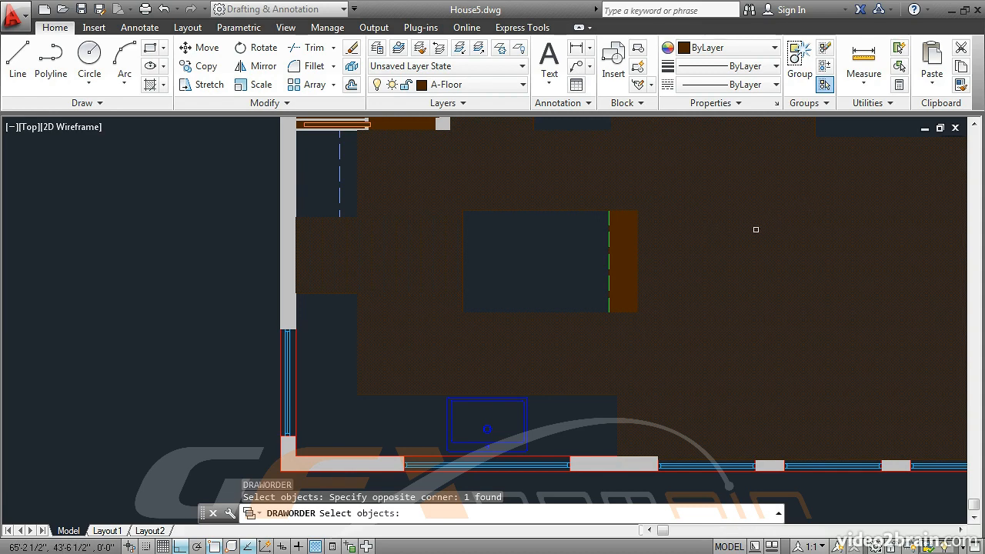
{"action": "key", "text": "Return"}
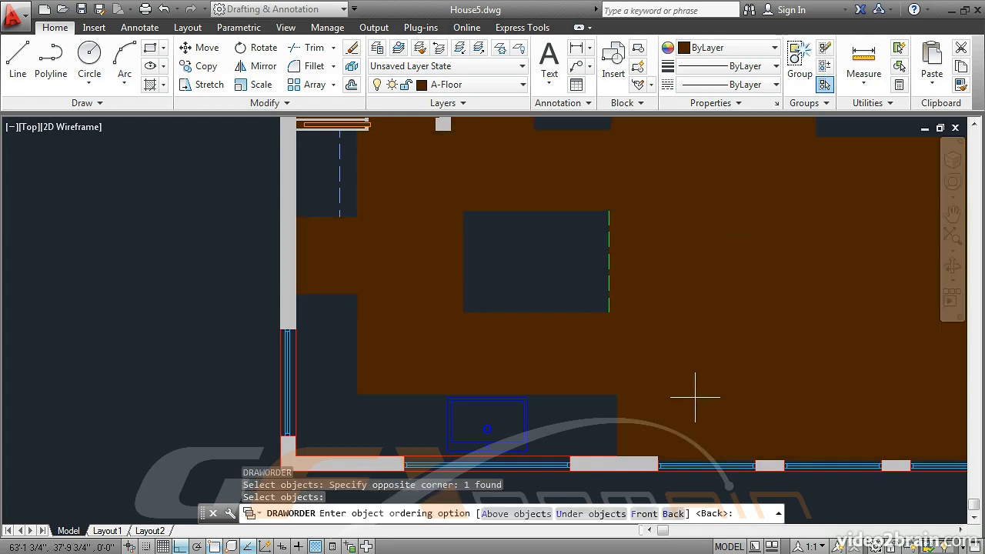
{"action": "left_click", "coordinate": [673, 514]}
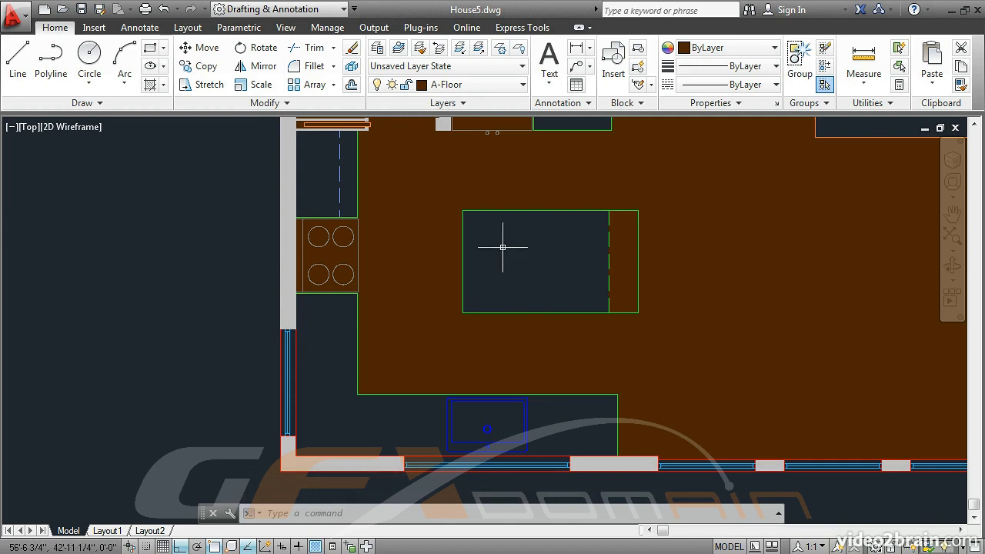
Step: Create a wipeout from the closed polyline outlining the square appliance beside the upper counter, keeping the original polyline
{"action": "middle_click_drag", "start_coordinate": [503, 246], "coordinate": [528, 348]}
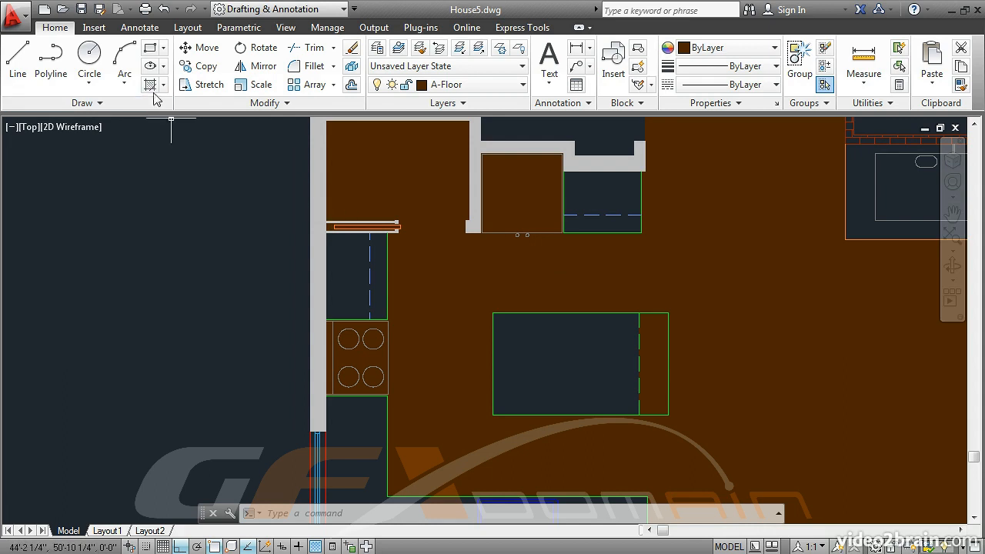
{"action": "left_click", "coordinate": [139, 33]}
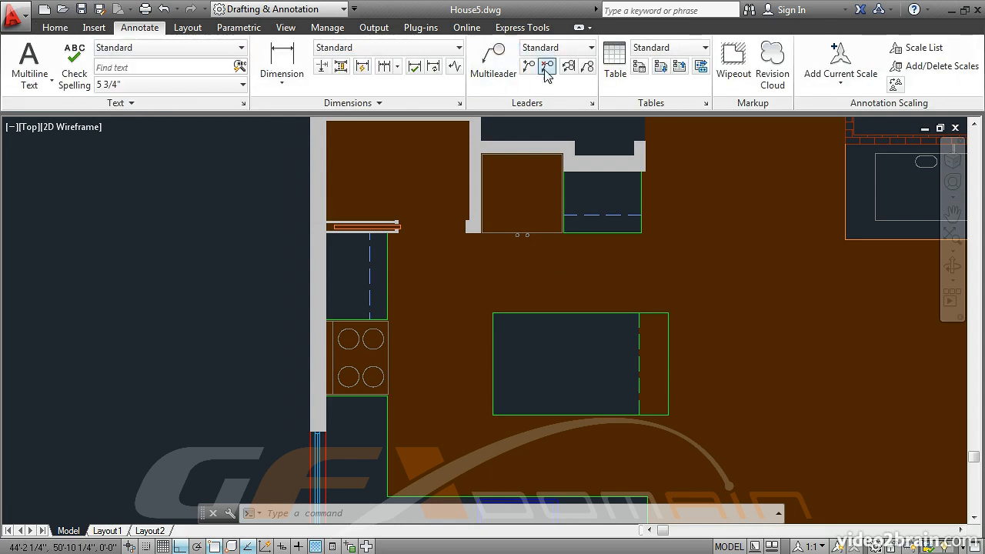
{"action": "left_click", "coordinate": [732, 68]}
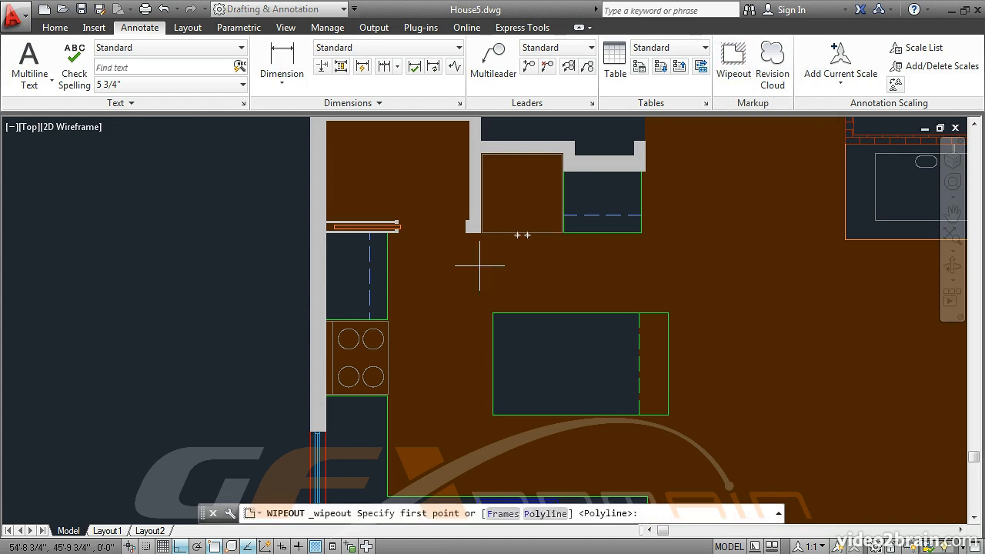
{"action": "left_click", "coordinate": [545, 513]}
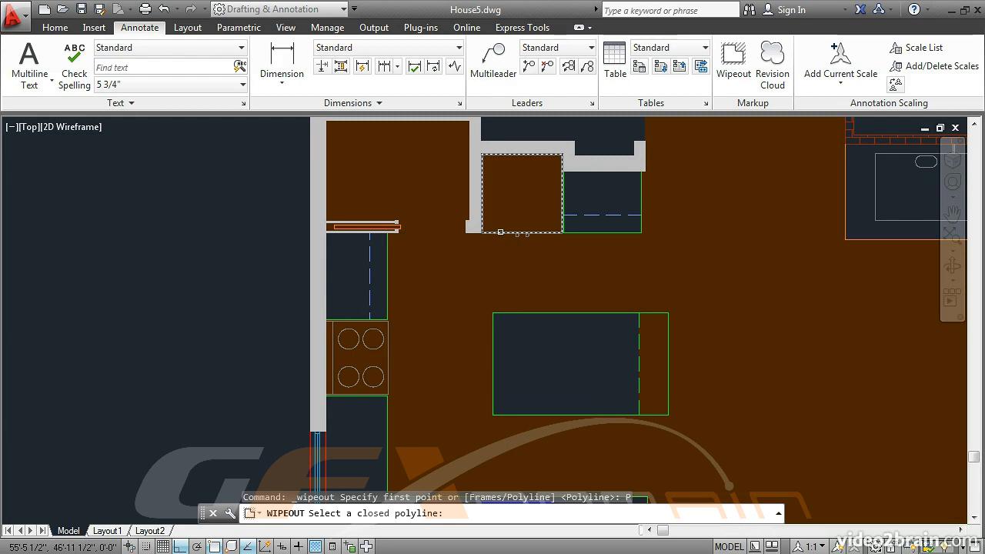
{"action": "left_click", "coordinate": [500, 232]}
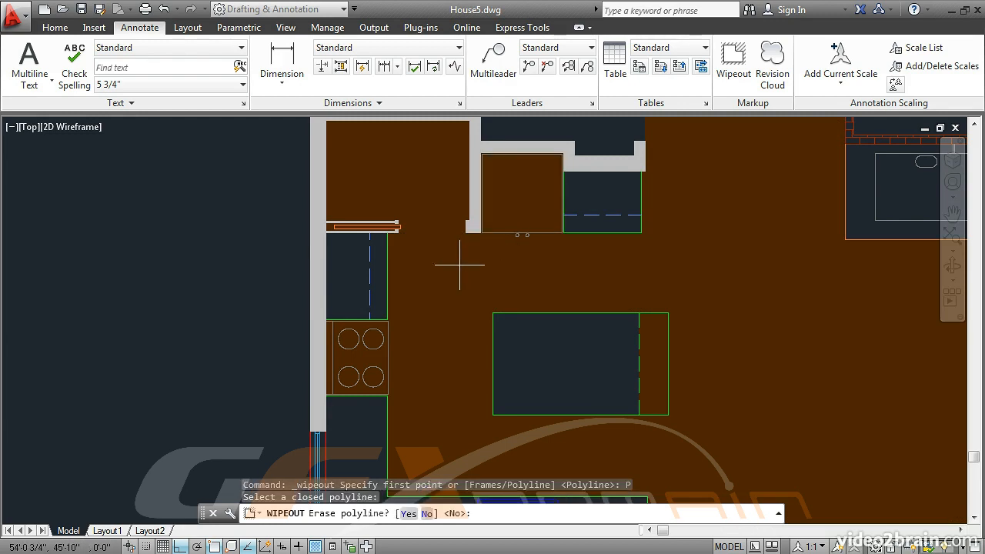
{"action": "key", "text": "Return"}
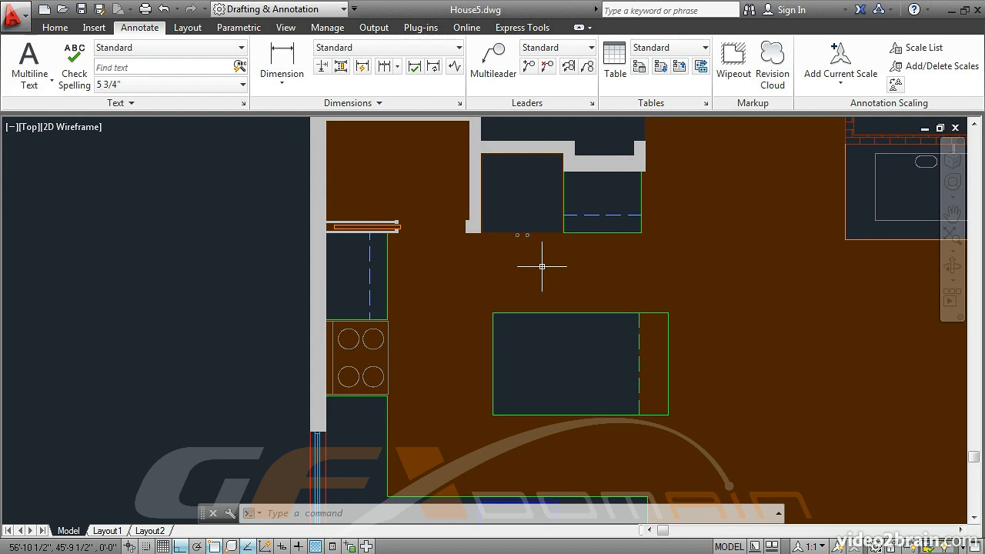
Step: Change the draw order of the square appliance's wipeout to sit above the floor hatch as the reference object
{"action": "type", "text": "dr"}
{"action": "key", "text": "Return"}
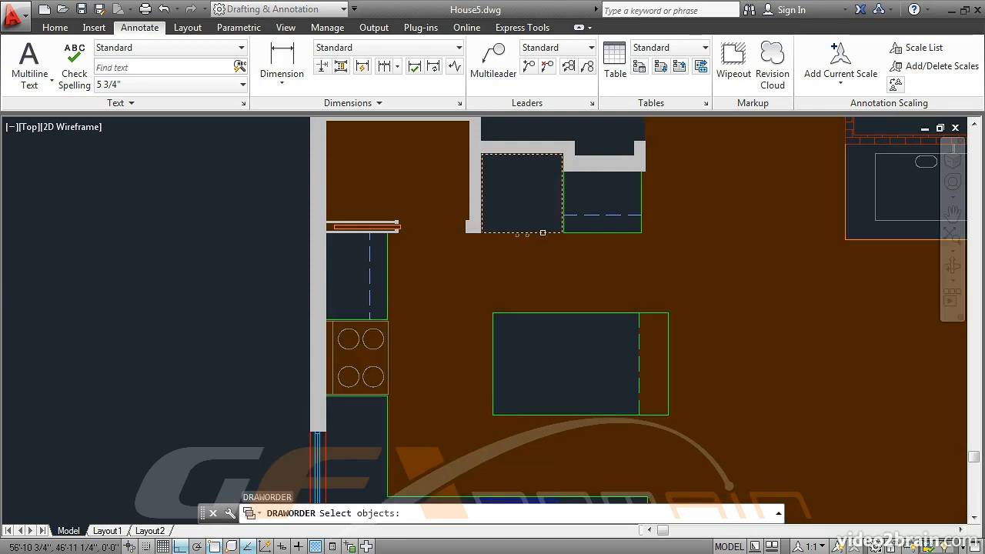
{"action": "left_click", "coordinate": [543, 232]}
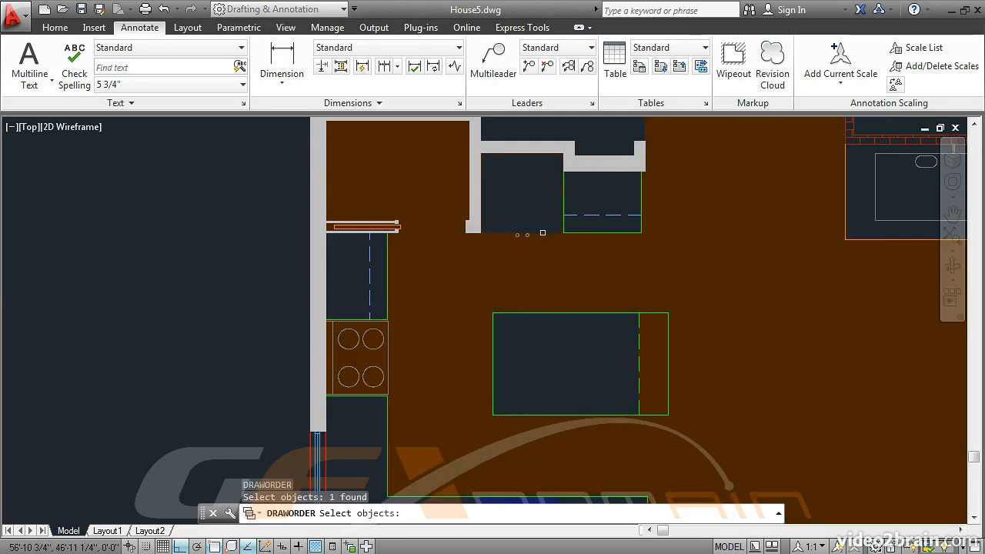
{"action": "key", "text": "Return"}
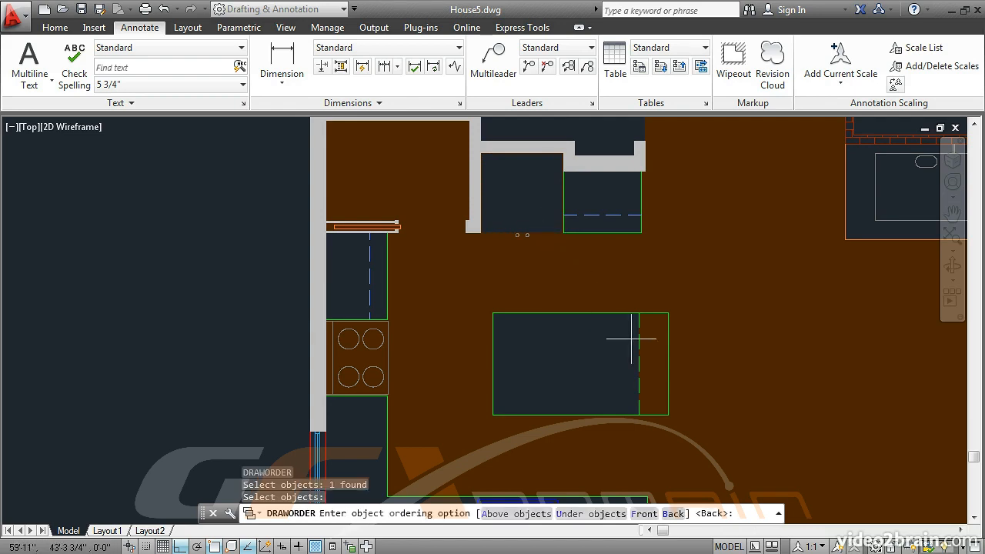
{"action": "left_click", "coordinate": [515, 513]}
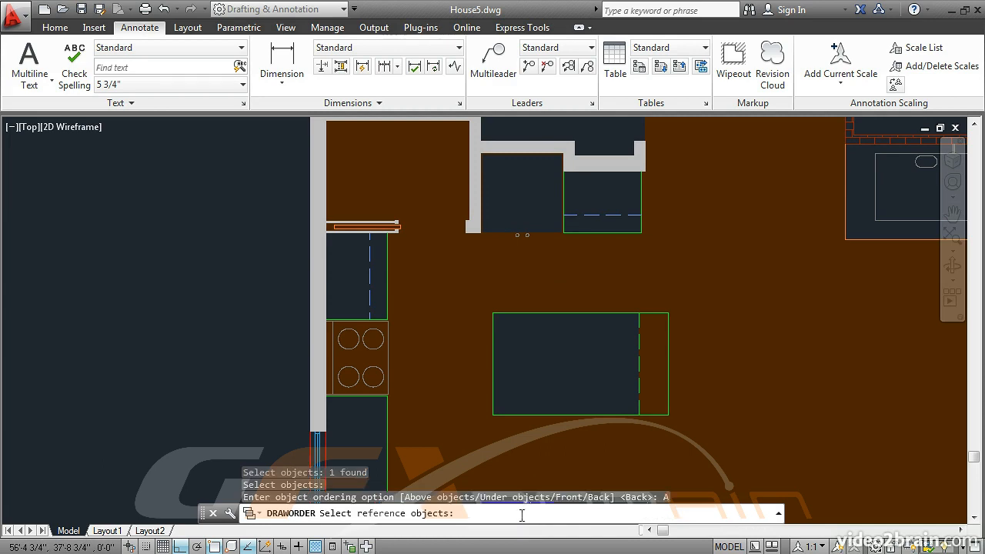
{"action": "left_click", "coordinate": [825, 385]}
{"action": "left_click", "coordinate": [728, 294]}
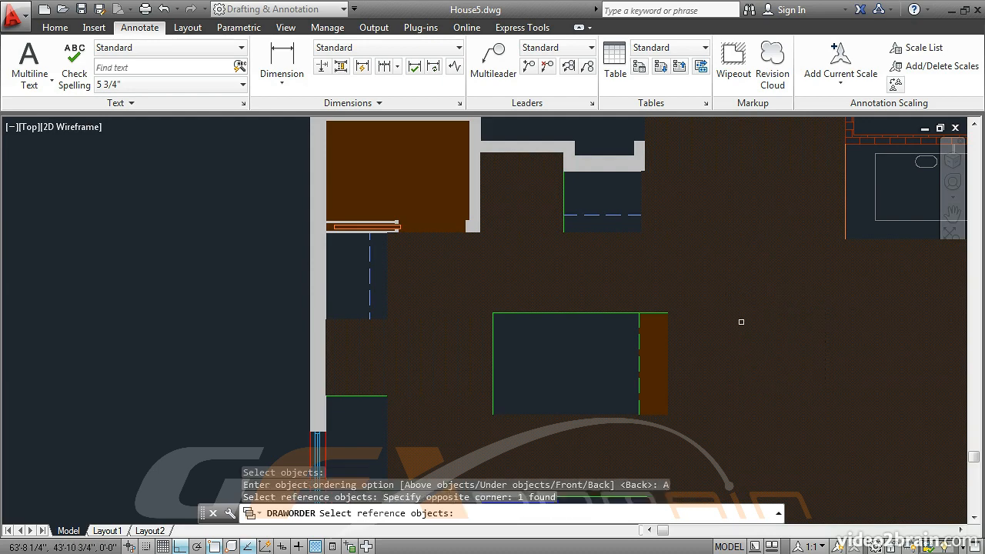
{"action": "key", "text": "Return"}
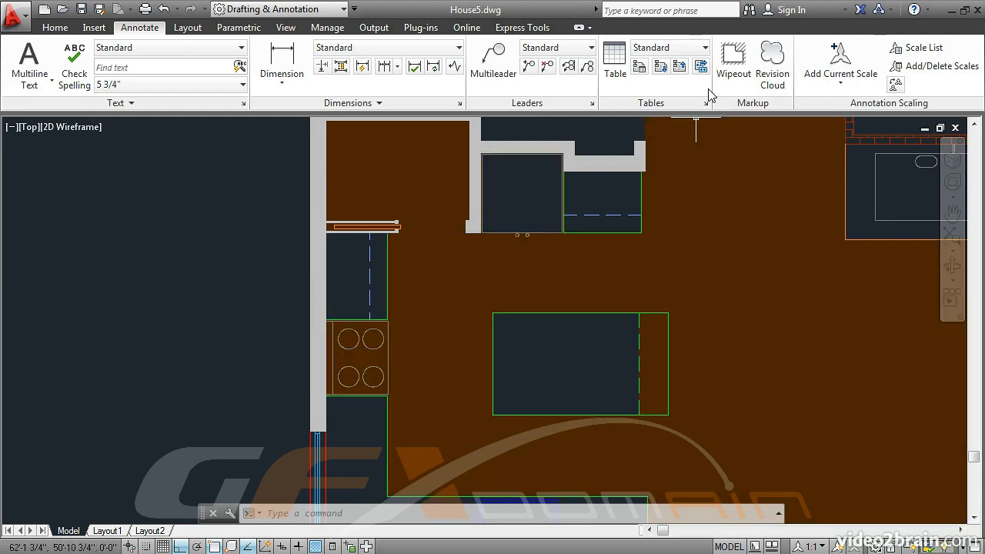
Step: Draw a four-point wipeout over the stove by picking the corners of its rectangular outline
{"action": "left_click", "coordinate": [733, 62]}
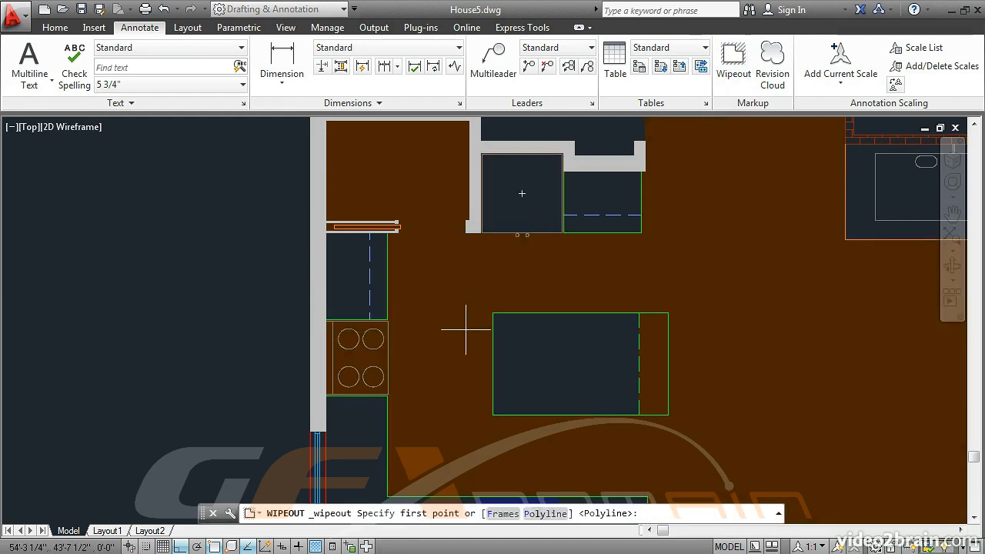
{"action": "scroll", "coordinate": [454, 340], "scroll_direction": "up", "scroll_amount": 2}
{"action": "scroll", "coordinate": [444, 336], "scroll_direction": "up", "scroll_amount": 2}
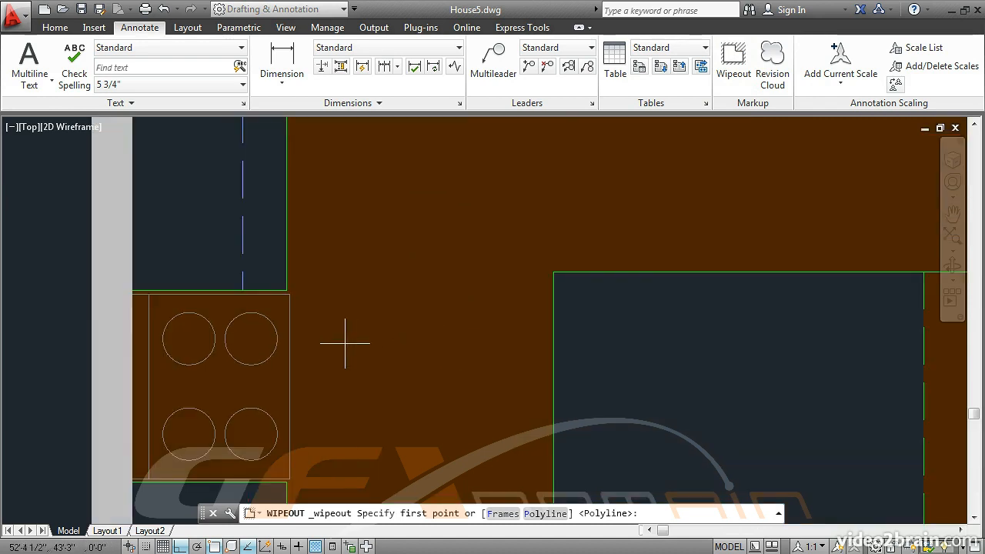
{"action": "left_click", "coordinate": [131, 293]}
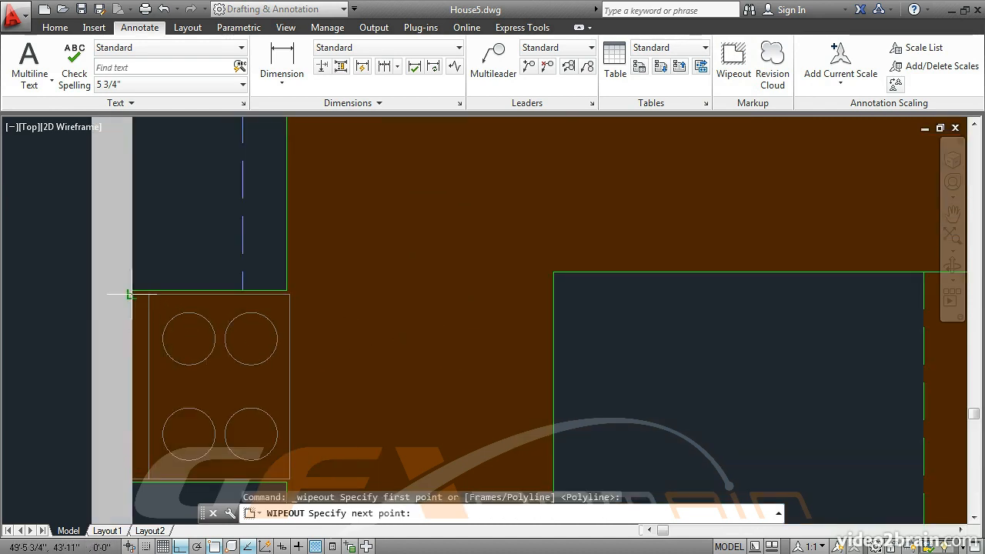
{"action": "left_click", "coordinate": [290, 293]}
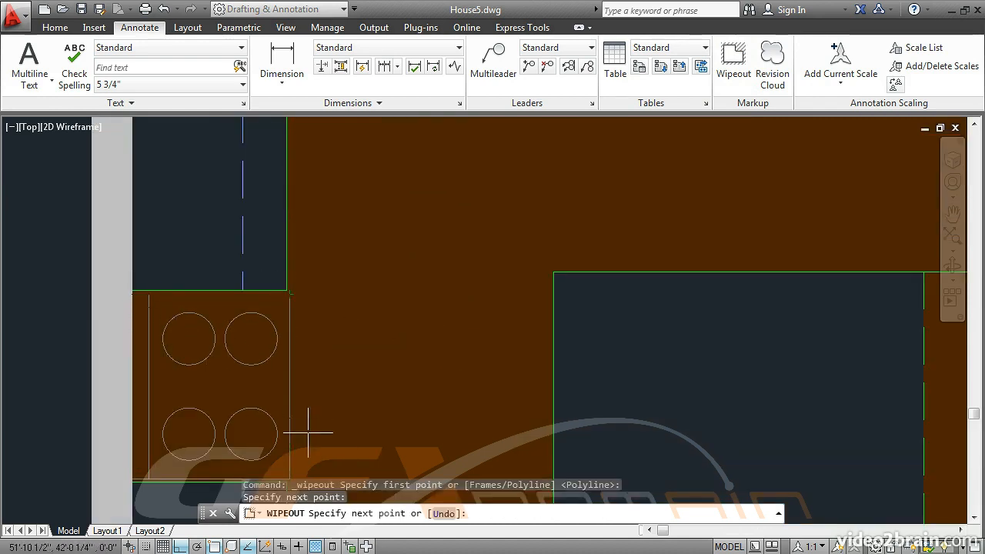
{"action": "left_click", "coordinate": [289, 482]}
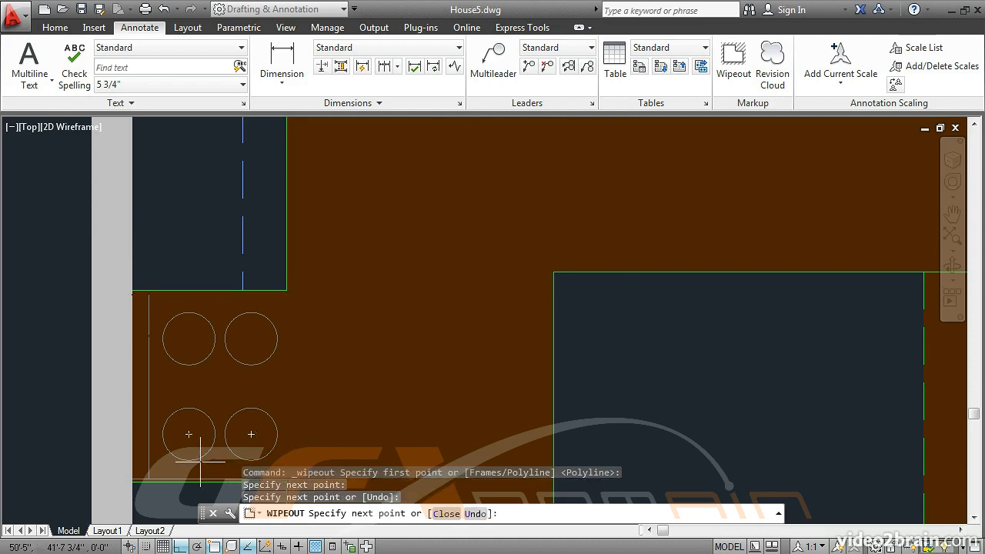
{"action": "left_click", "coordinate": [129, 479]}
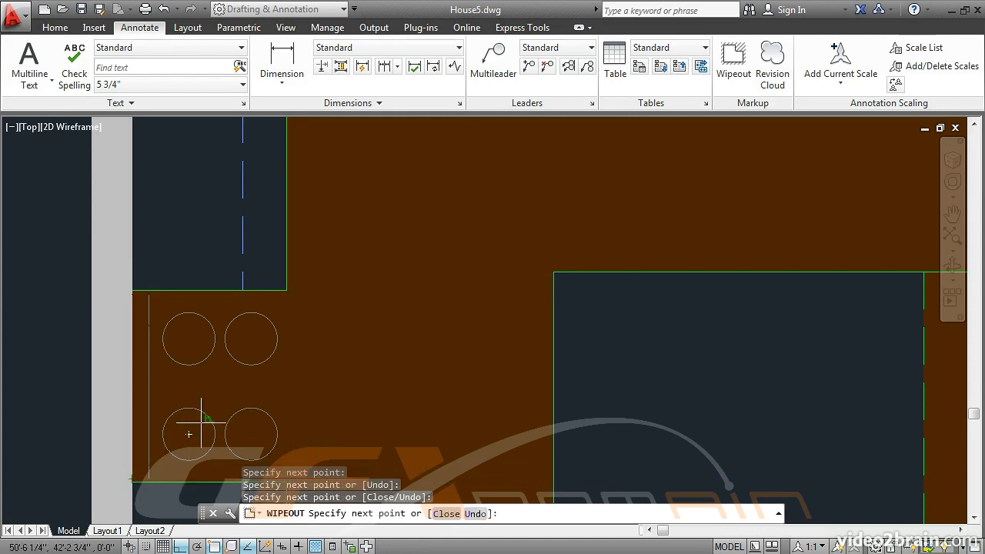
{"action": "key", "text": "Return"}
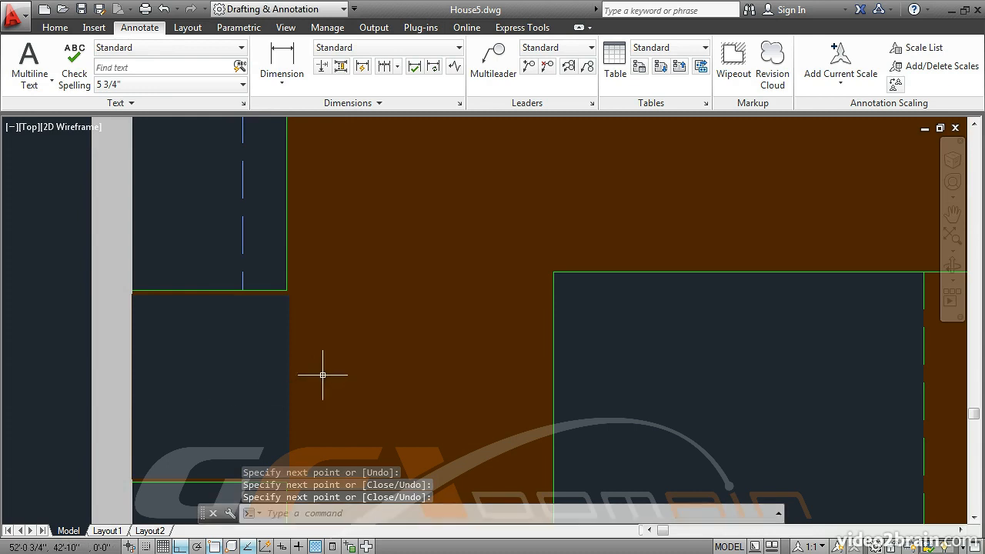
Step: Place the stove wipeout under the stove's outline and burners, using a window around the stove for the reference objects
{"action": "middle_click_drag", "start_coordinate": [346, 356], "coordinate": [485, 287]}
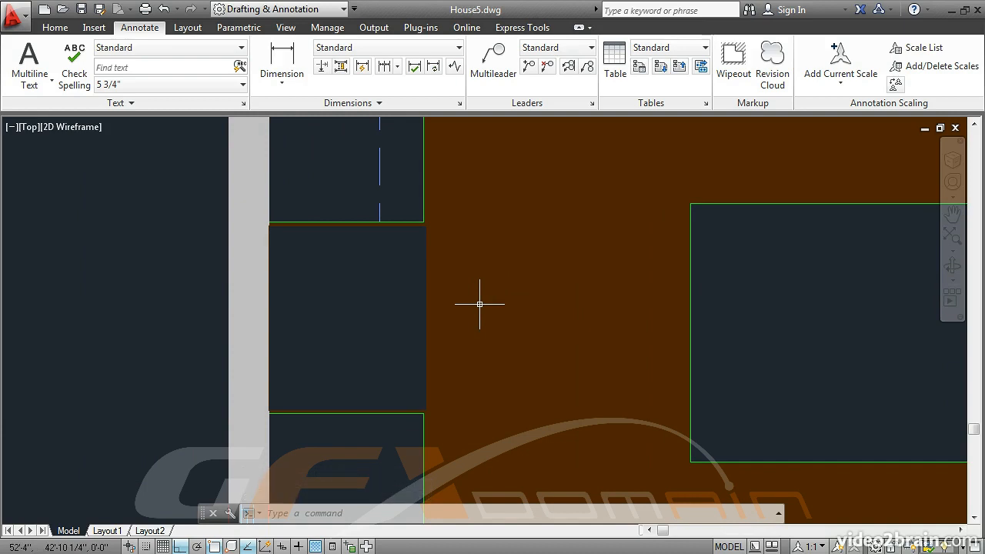
{"action": "type", "text": "dr"}
{"action": "key", "text": "Return"}
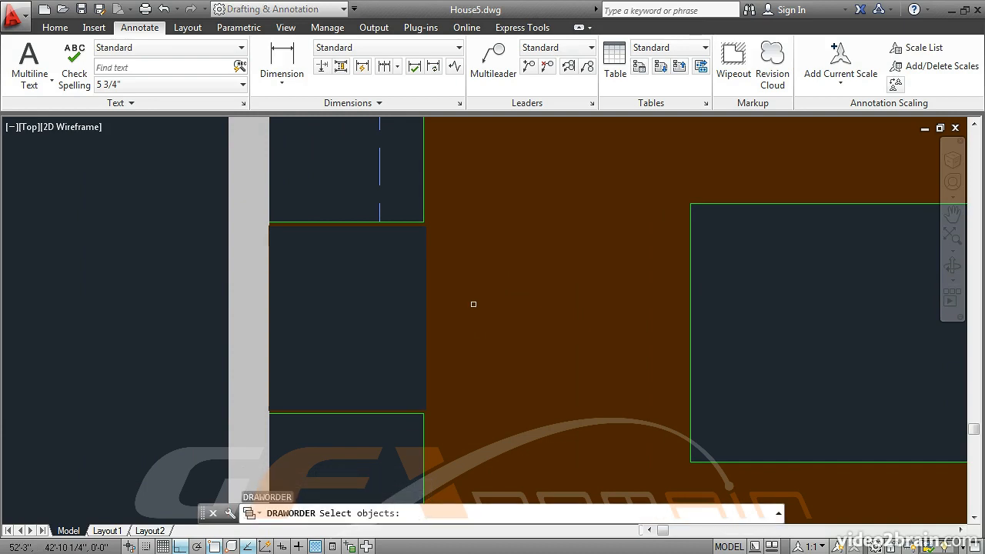
{"action": "left_click", "coordinate": [424, 292]}
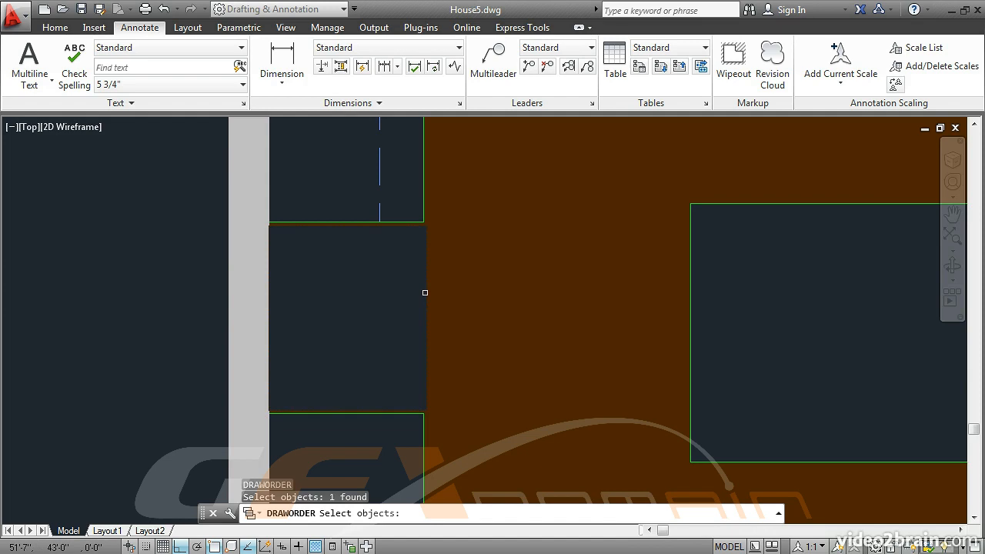
{"action": "key", "text": "Return"}
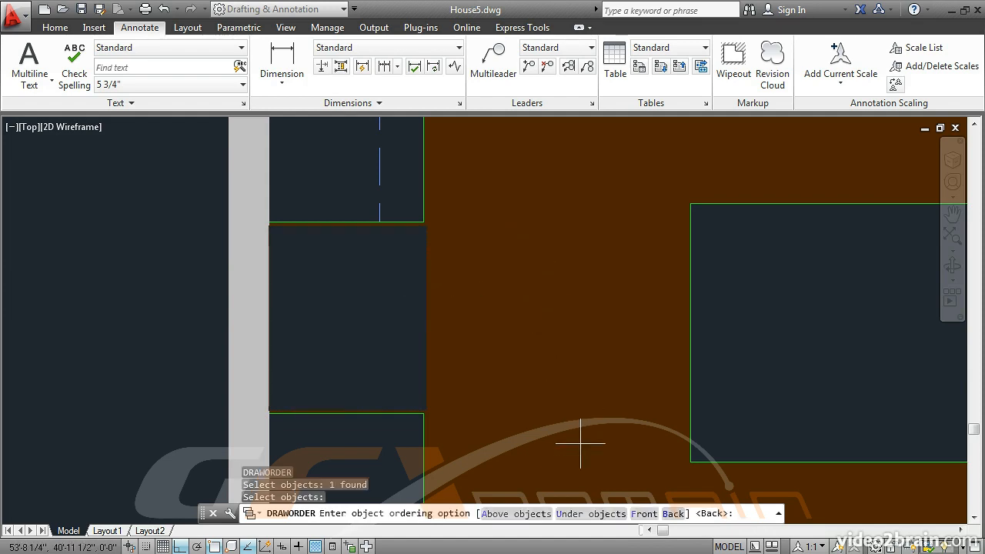
{"action": "left_click", "coordinate": [590, 513]}
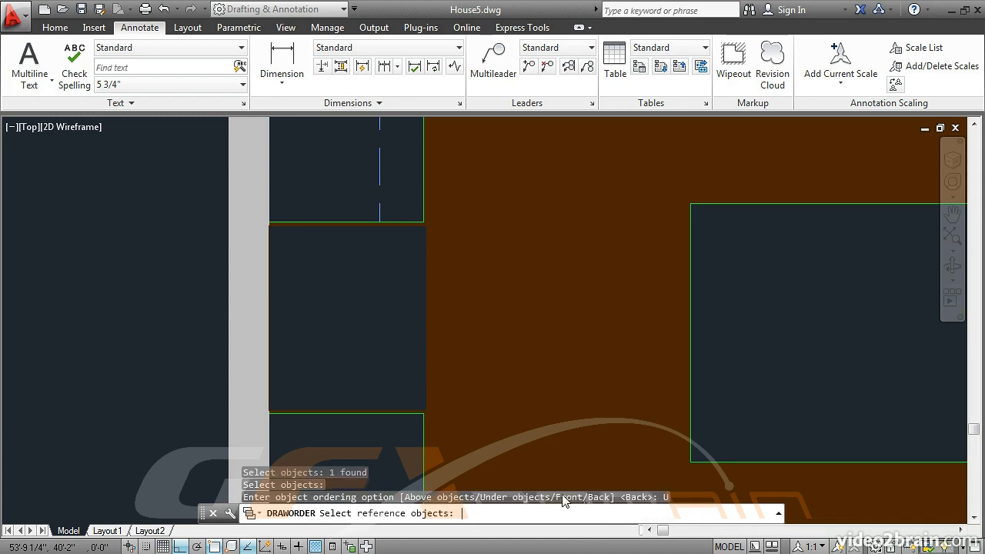
{"action": "left_click", "coordinate": [192, 223]}
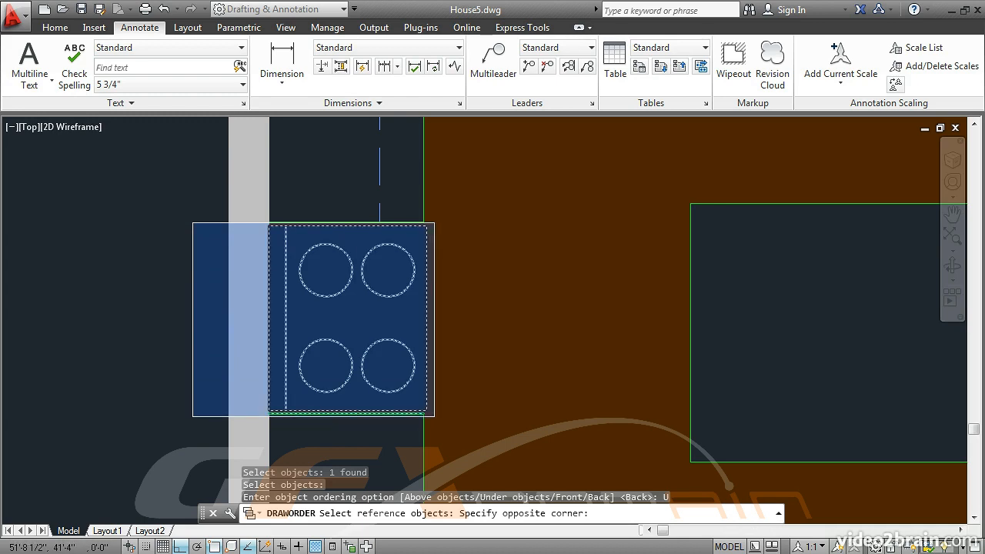
{"action": "left_click", "coordinate": [434, 416]}
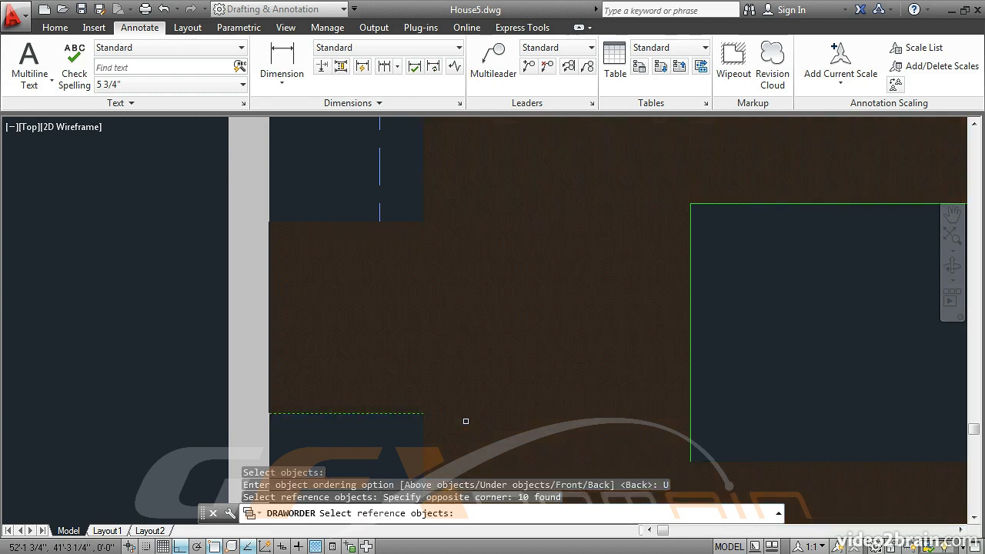
{"action": "key", "text": "Return"}
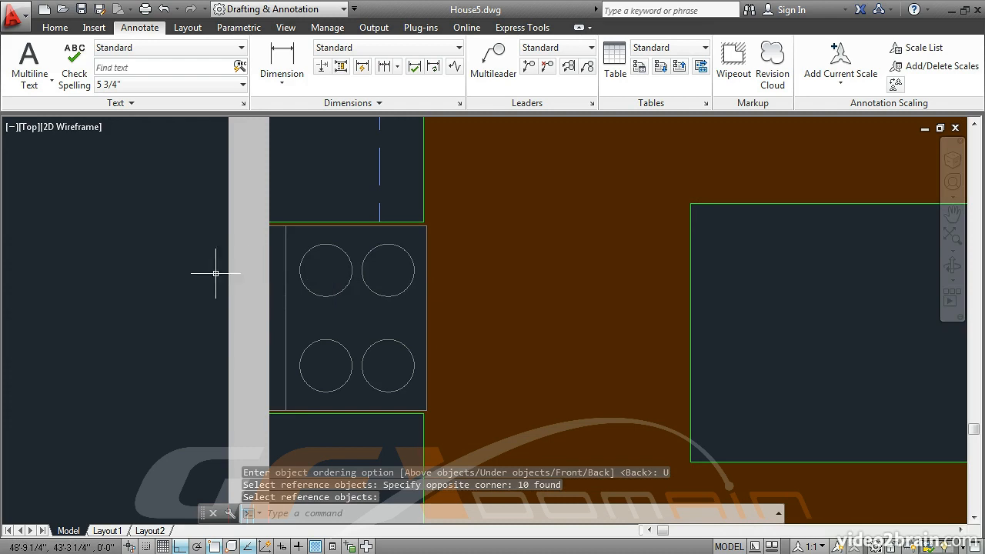